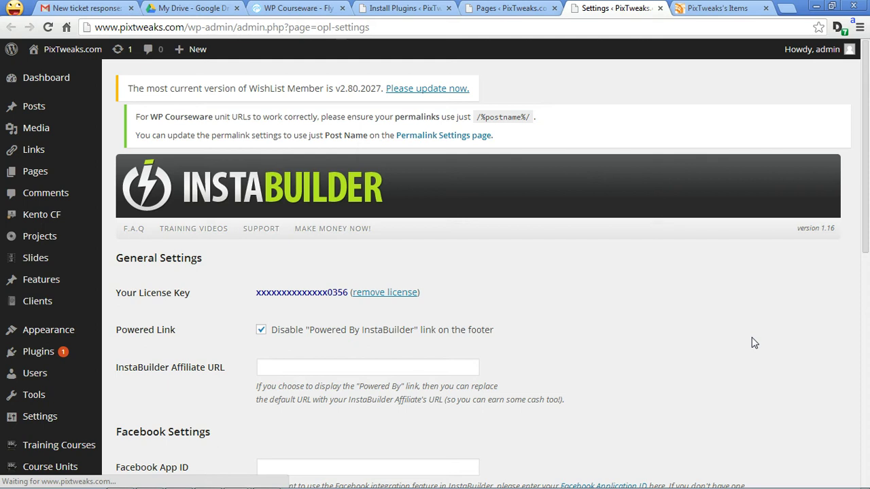
Switch from InstaBuilder Settings to the Pages list showing LPFB, lpfb2, Home and Premium.
click(741, 333)
click(724, 330)
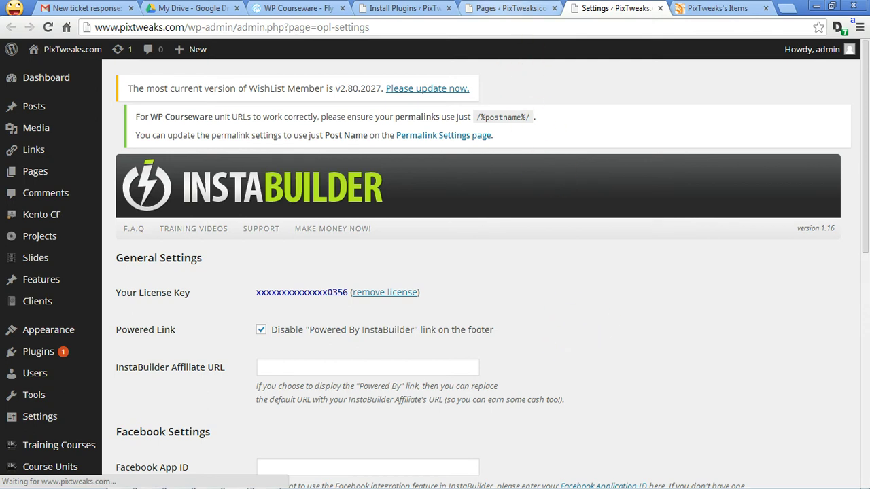
click(510, 8)
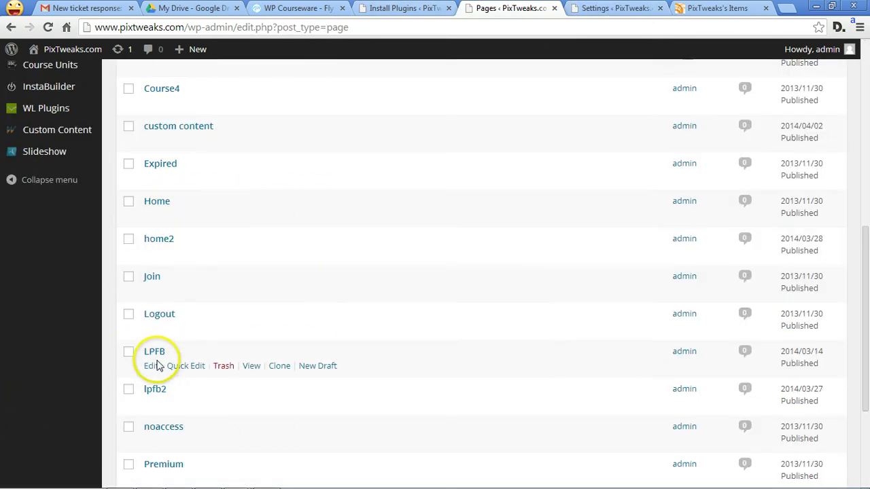
Review the LPFB page's InstaBuilder settings in a new tab, then return to the Duplicate Post search results.
middle_click(151, 366)
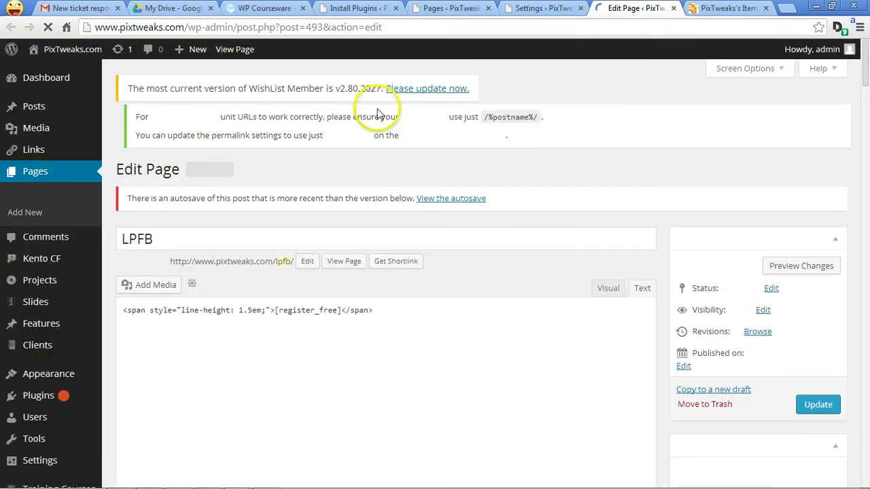
drag(865, 74, 862, 120)
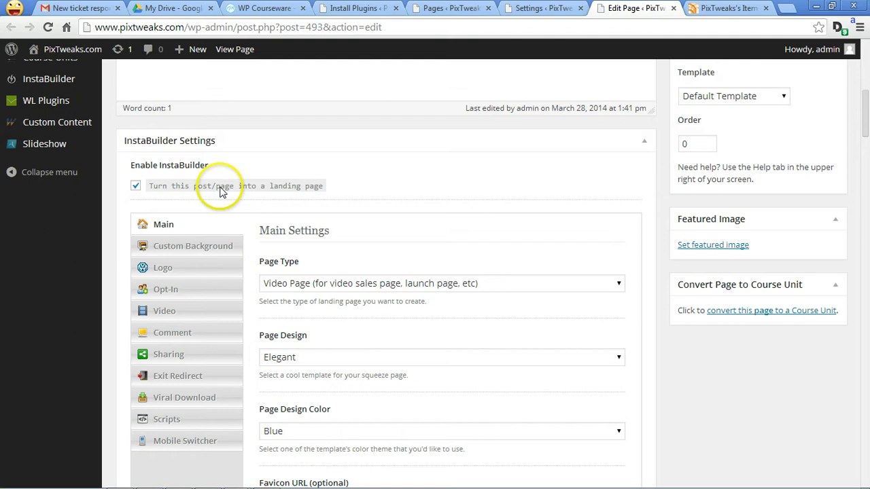
scroll(217, 181, up, 2)
scroll(261, 261, up, 1)
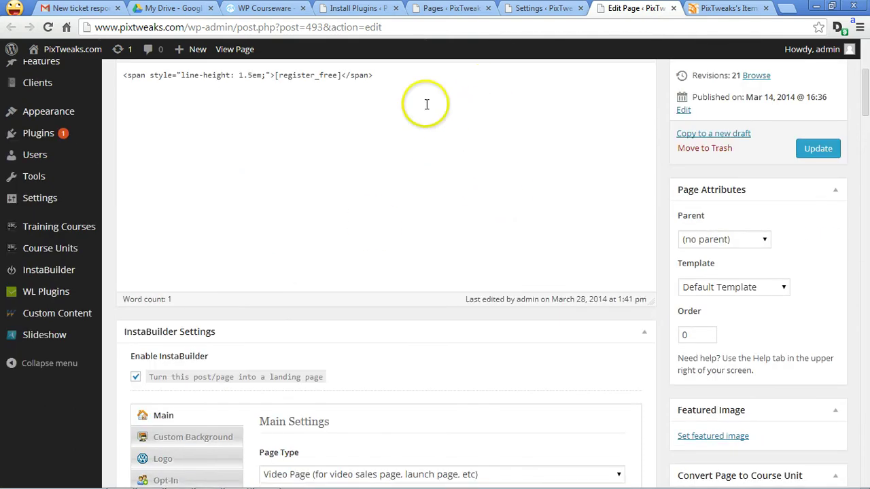
click(349, 10)
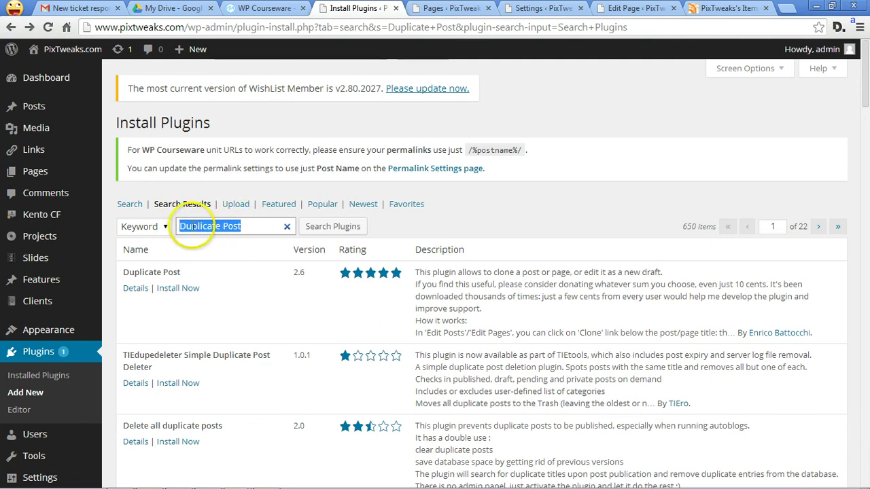
Install the Duplicate Post 2.6 plugin and go back to the Pages list.
click(250, 226)
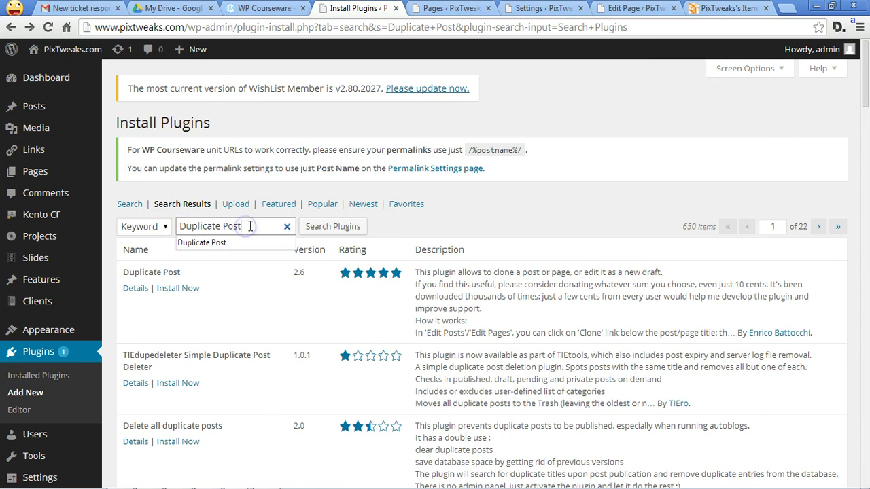
click(332, 226)
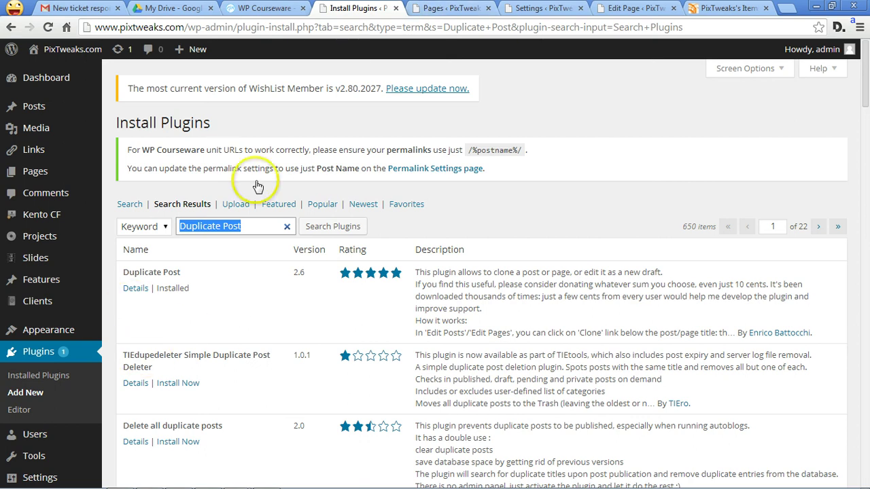
click(450, 8)
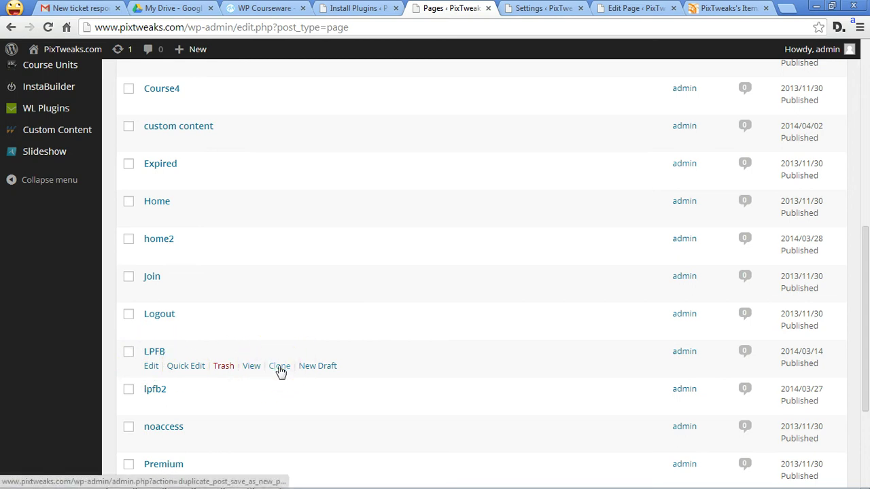
Clone LPFB into an 'LPFB - Draft' page and open that copy in the editor.
click(280, 367)
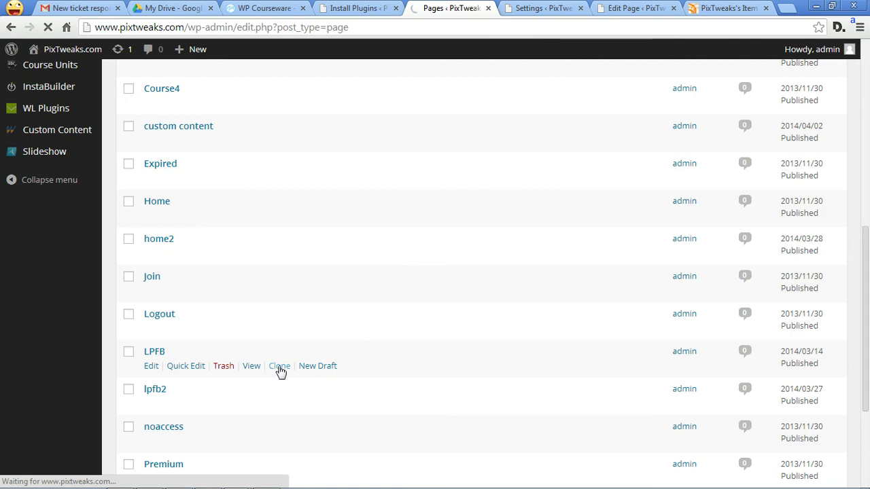
click(279, 365)
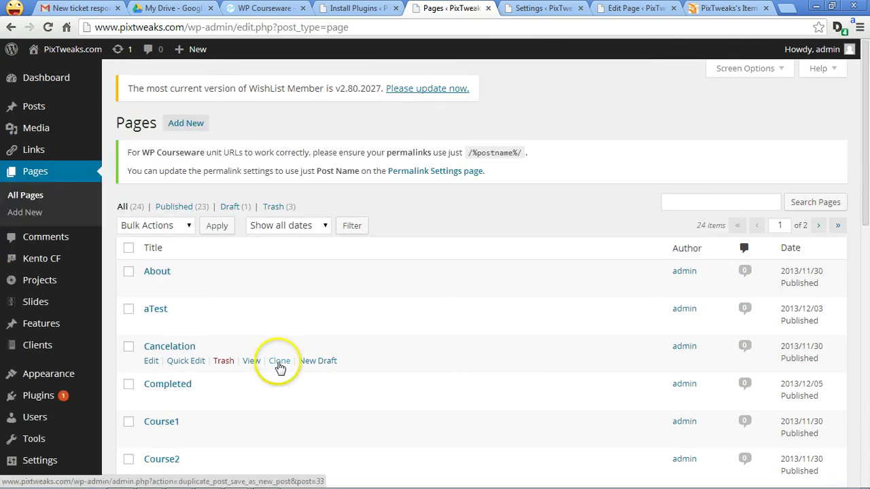
scroll(280, 367, down, 7)
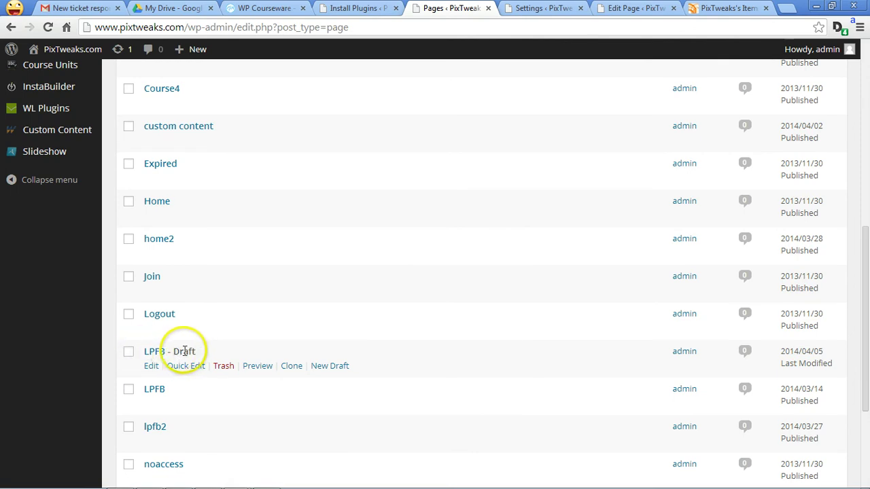
click(151, 365)
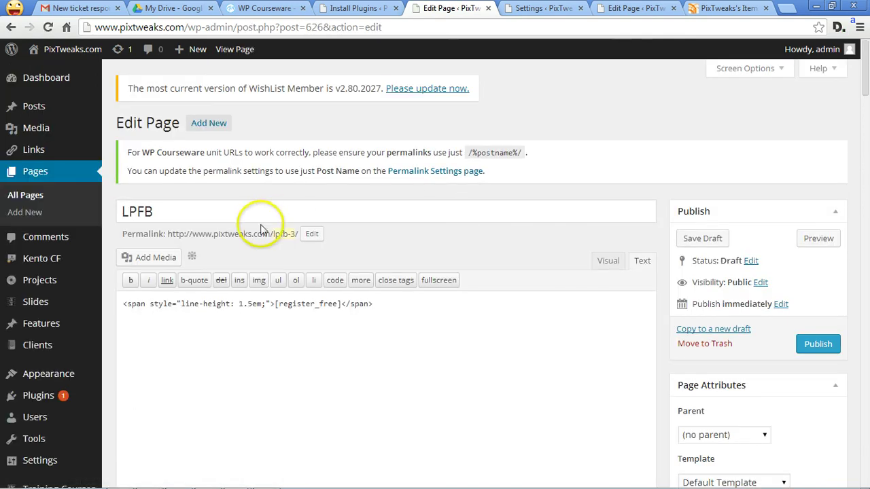
Retitle the cloned page LPFB3, giving it the permalink lpfb-3.
click(188, 211)
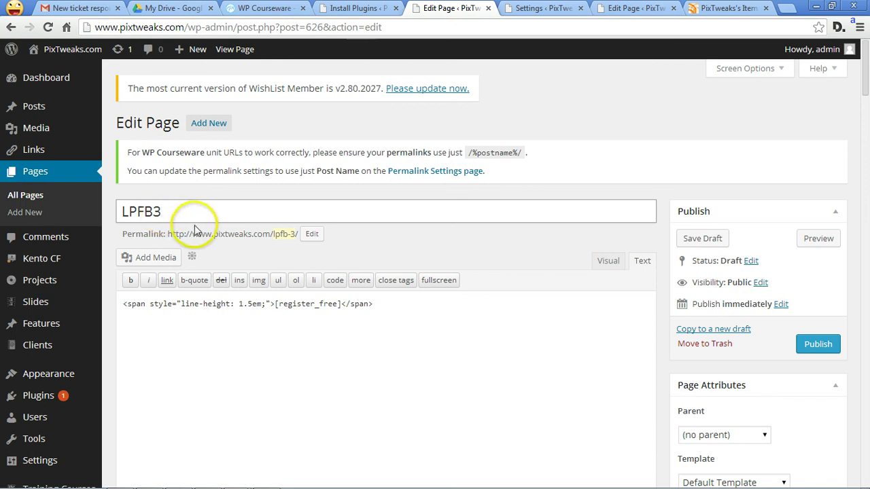
scroll(403, 292, down, 5)
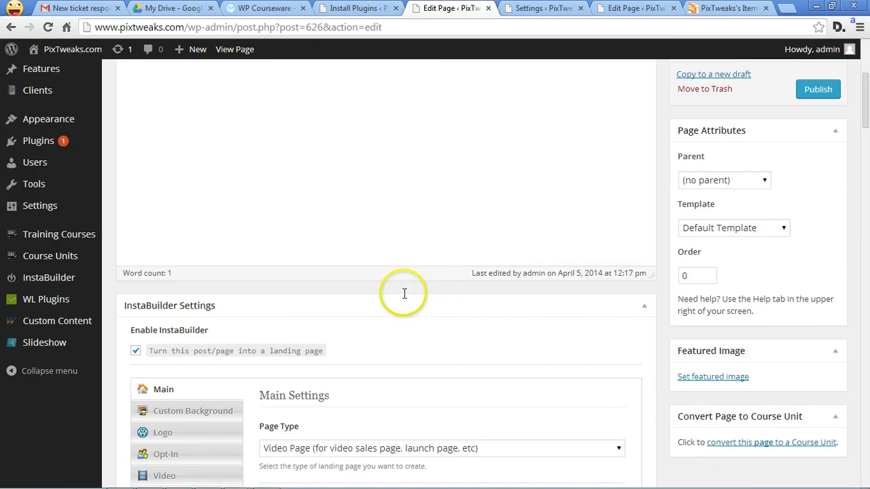
scroll(163, 183, up, 4)
scroll(310, 268, down, 4)
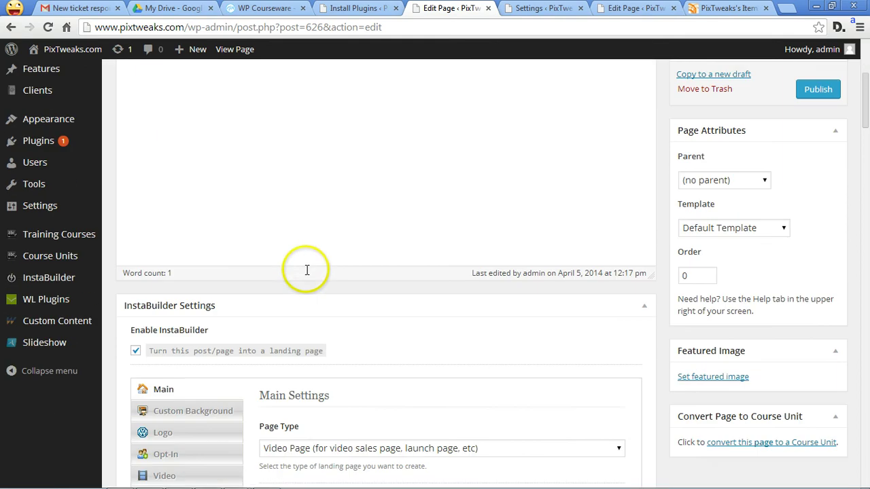
scroll(282, 248, down, 2)
scroll(306, 381, down, 4)
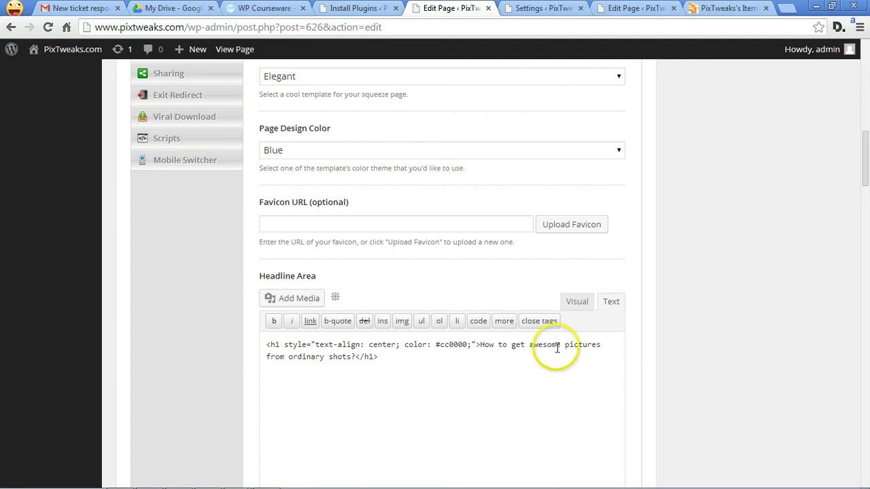
Replace 'pictures' with 'photo' in the headline text, then return to the top of the editor.
drag(565, 344, 601, 345)
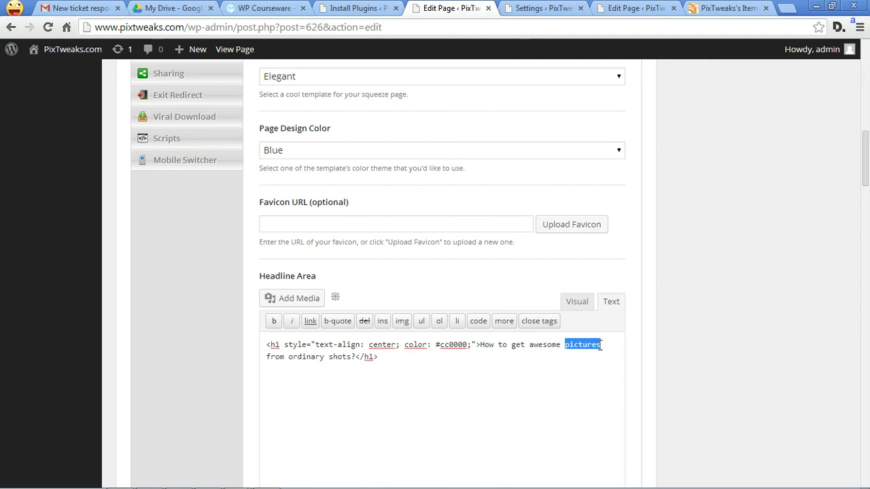
text(p)
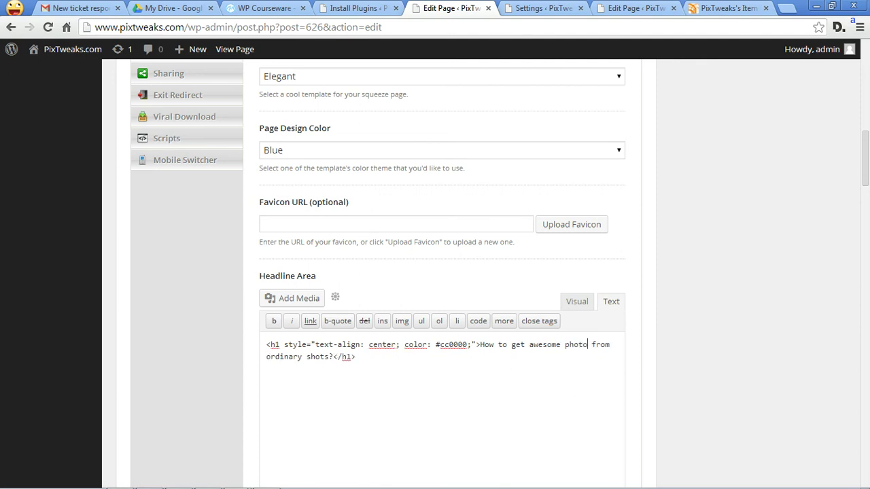
scroll(435, 231, up, 5)
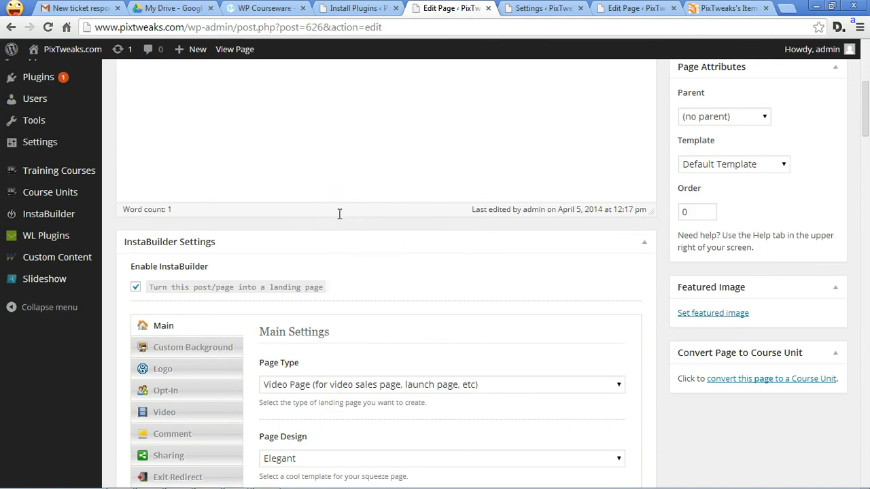
scroll(340, 272, up, 3)
scroll(361, 272, up, 2)
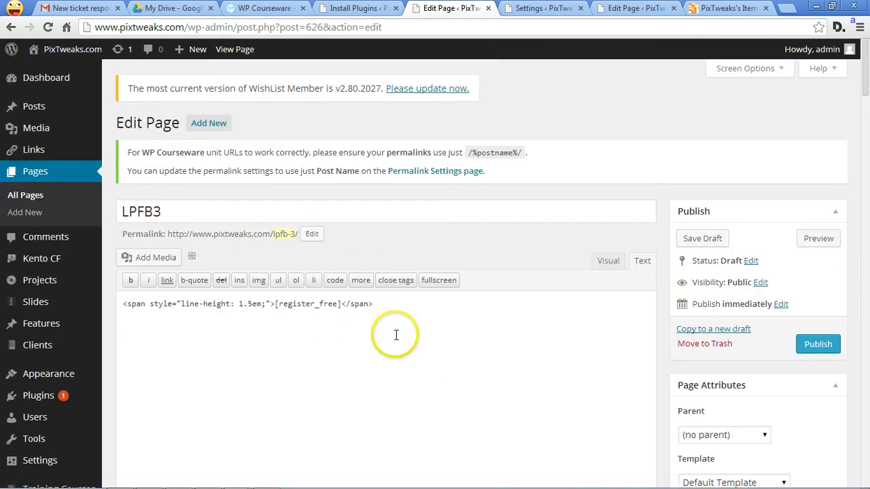
Publish LPFB3, check its live 'awesome photo' headline, then return to the admin tab.
click(822, 344)
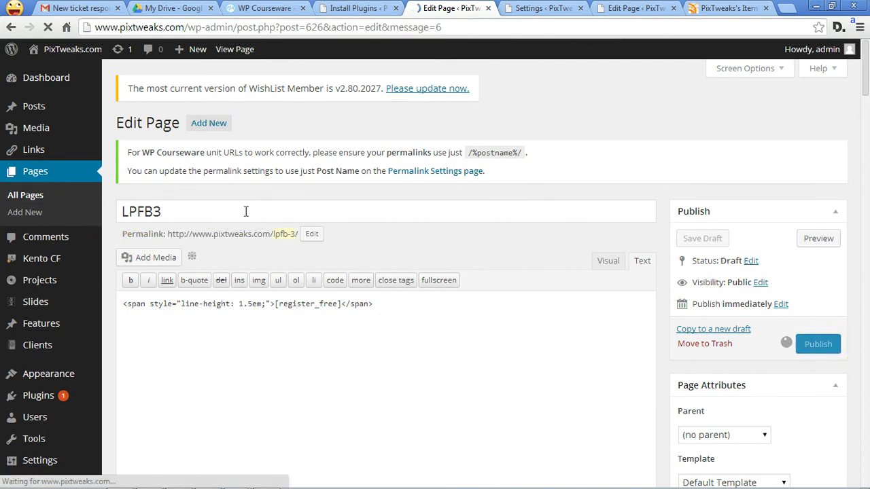
click(354, 268)
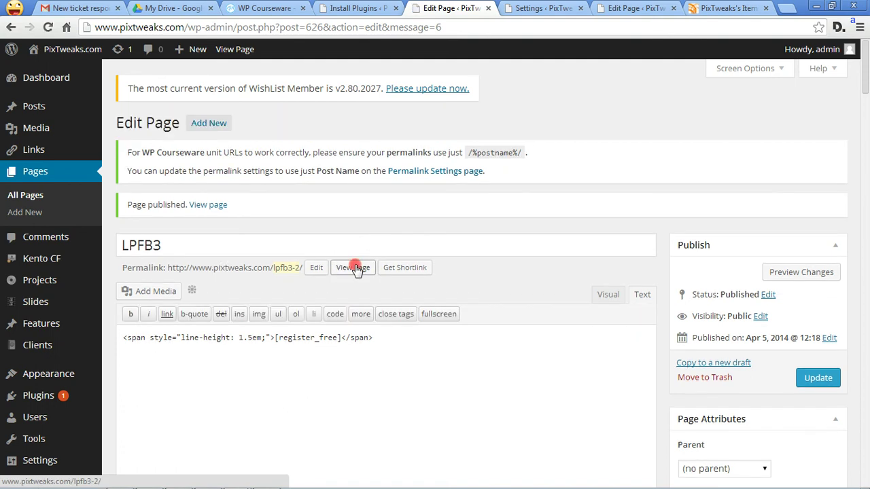
click(487, 8)
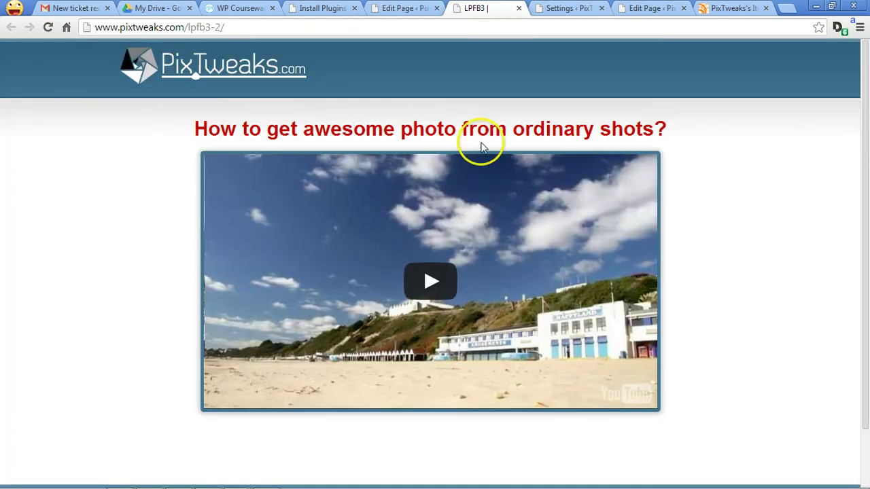
key(ctrl+shift+Tab)
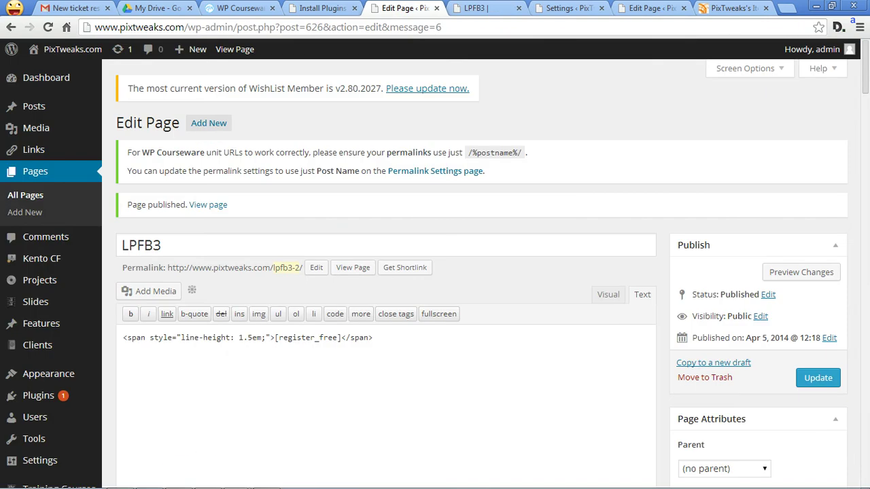
key(ctrl+shift+Tab)
key(ctrl+Tab)
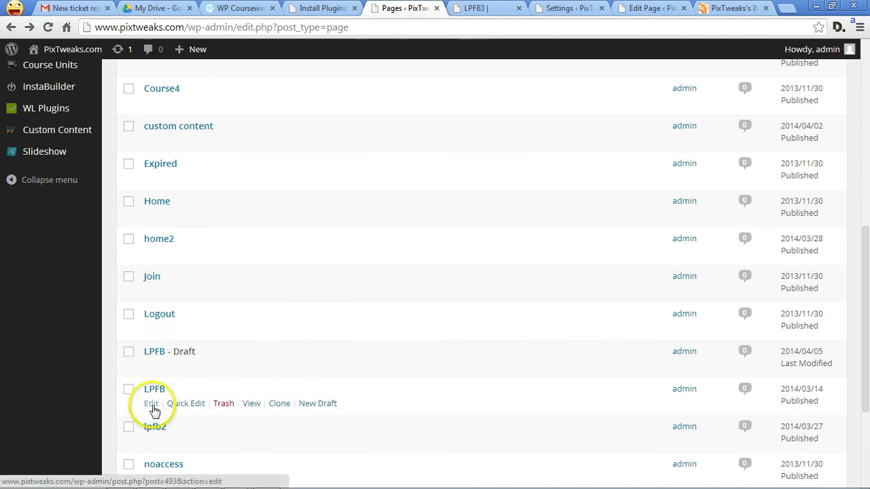
Compare the original LPFB headline ('pictures') with the LPFB3 clone's 'photo' headline.
middle_click(246, 409)
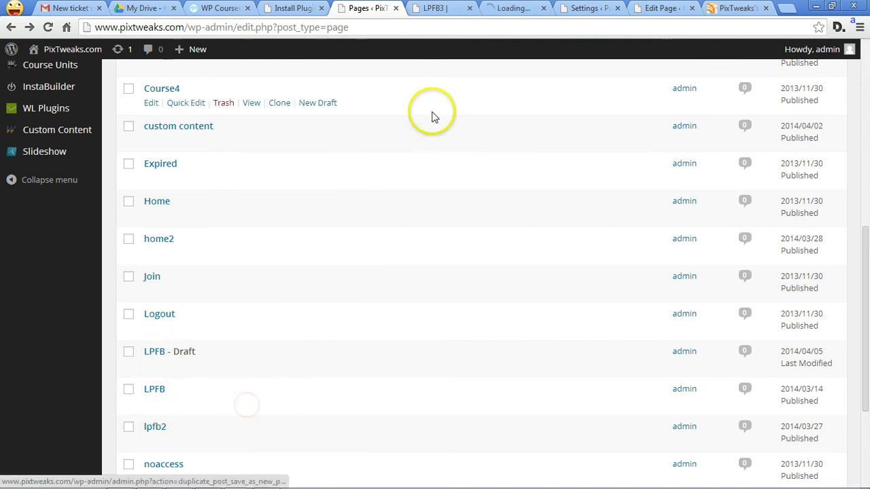
click(508, 9)
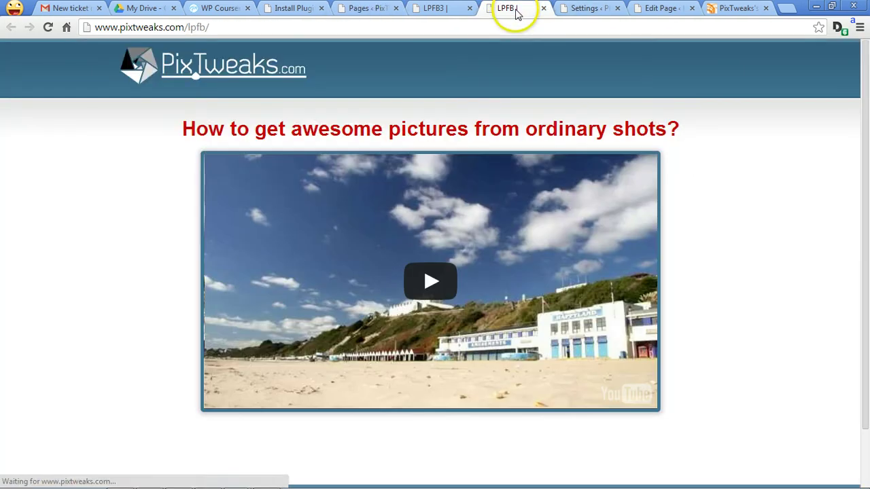
drag(388, 129, 476, 129)
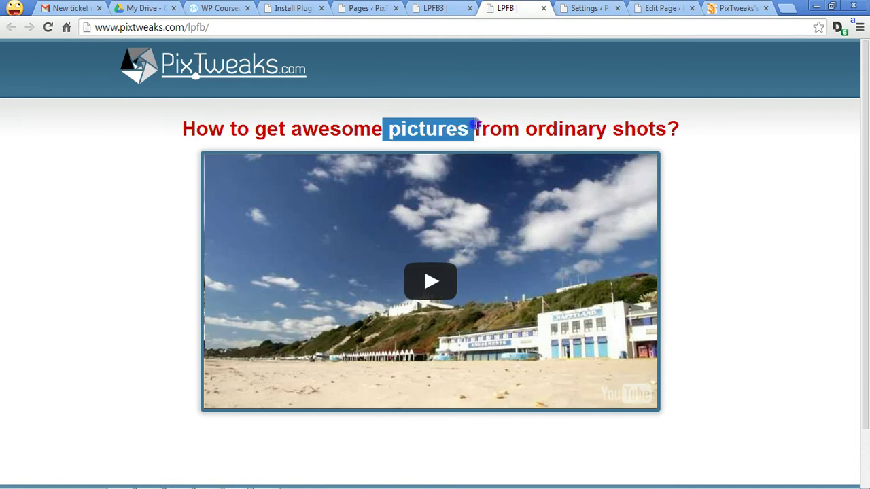
click(438, 8)
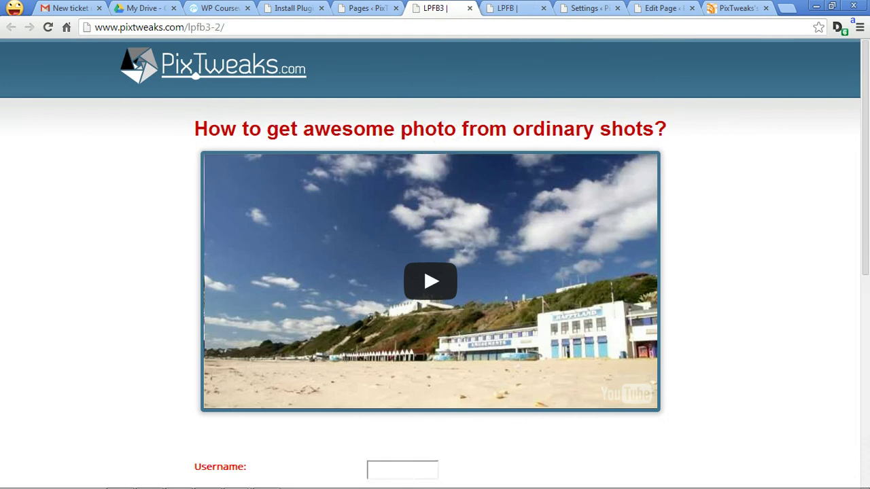
key(ctrl+Tab)
key(ctrl+shift+Tab)
key(ctrl+Tab)
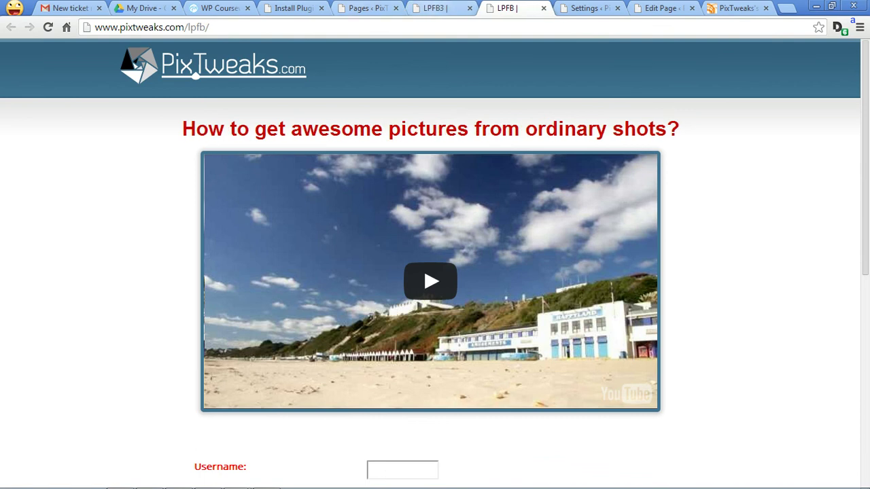
Return to the Duplicate Post results showing version 2.6 installed.
key(ctrl+4)
click(454, 222)
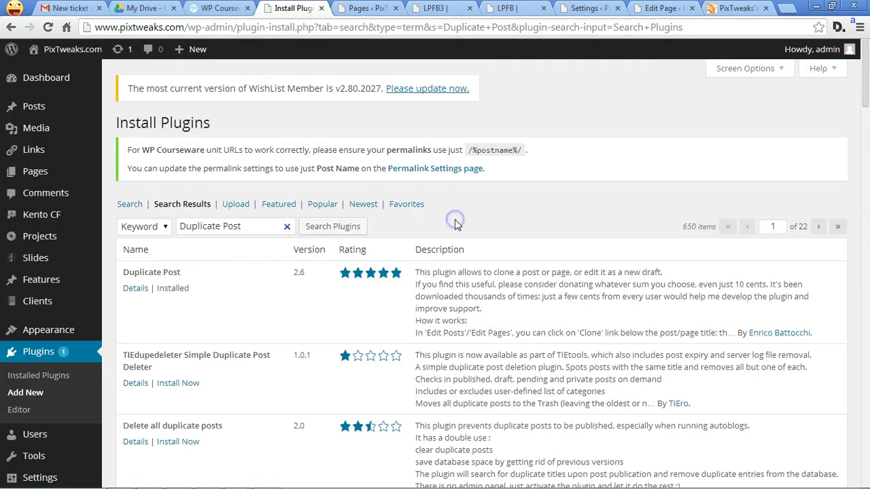
click(460, 219)
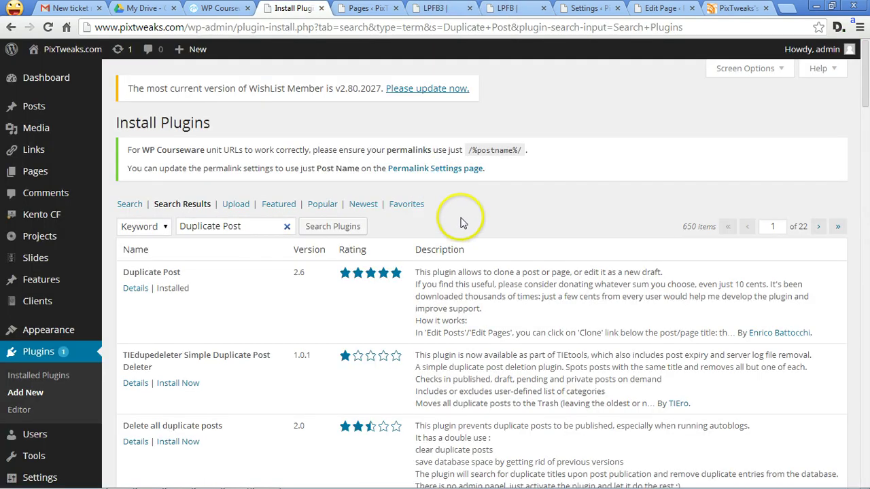